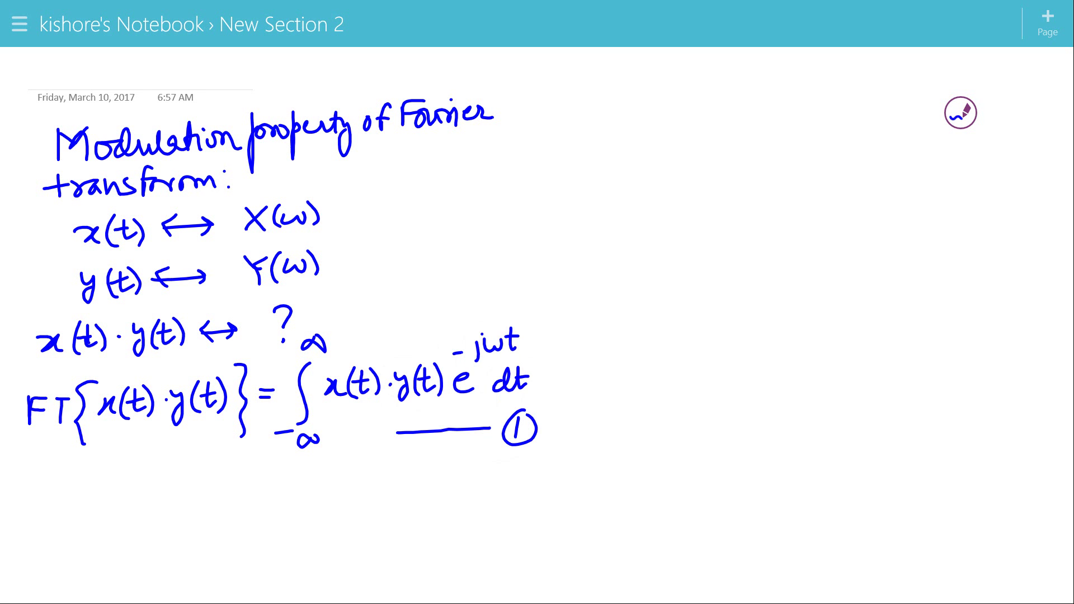
- Write x(t) = 1/2π on the left, below the Fourier integral
{"action": "mouse_move", "coordinate": [58, 504]}
{"action": "left_mouse_down"}
{"action": "mouse_move", "coordinate": [79, 519]}
{"action": "mouse_move", "coordinate": [111, 514]}
{"action": "mouse_move", "coordinate": [95, 505]}
{"action": "mouse_move", "coordinate": [88, 522]}
{"action": "left_mouse_up"}
{"action": "mouse_move", "coordinate": [112, 492]}
{"action": "left_mouse_down"}
{"action": "mouse_move", "coordinate": [115, 519]}
{"action": "mouse_move", "coordinate": [145, 502]}
{"action": "left_mouse_up"}
{"action": "left_click_drag", "start_coordinate": [131, 512], "coordinate": [177, 508]}
{"action": "left_click_drag", "start_coordinate": [177, 484], "coordinate": [189, 507]}
{"action": "mouse_move", "coordinate": [162, 521]}
{"action": "left_mouse_down"}
{"action": "mouse_move", "coordinate": [162, 534]}
{"action": "mouse_move", "coordinate": [180, 534]}
{"action": "left_mouse_up"}
{"action": "left_click_drag", "start_coordinate": [187, 520], "coordinate": [197, 534]}
{"action": "left_click_drag", "start_coordinate": [180, 519], "coordinate": [198, 517]}
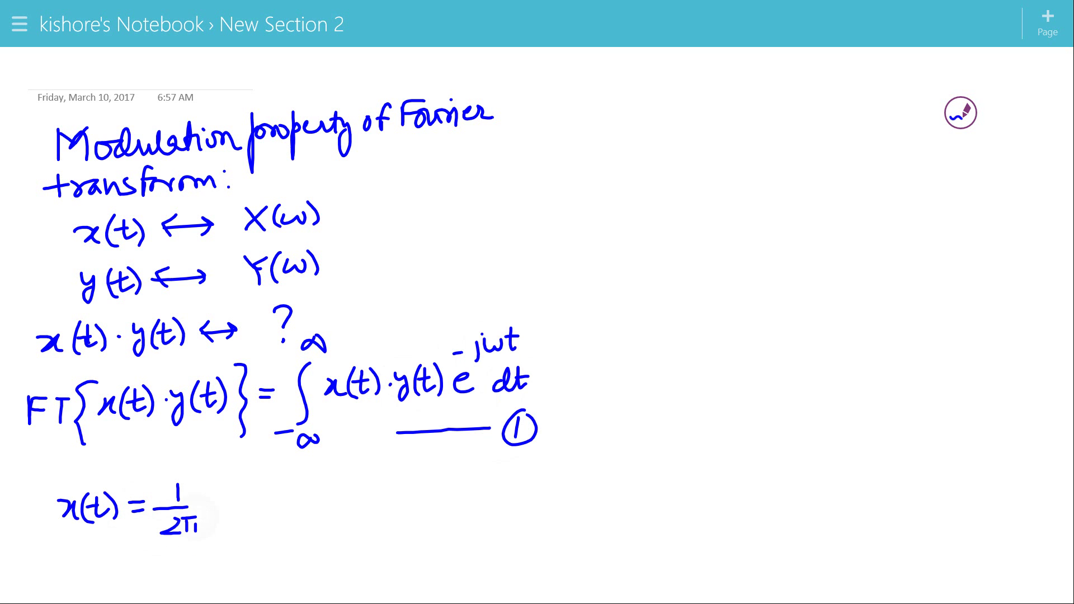
- Complete ∫₋∞^∞ X(ω)e^{jωt} dω, label it (1.), and draw a vertical page divider
{"action": "mouse_move", "coordinate": [242, 475]}
{"action": "left_mouse_down"}
{"action": "mouse_move", "coordinate": [237, 523]}
{"action": "mouse_move", "coordinate": [263, 548]}
{"action": "left_mouse_up"}
{"action": "mouse_move", "coordinate": [234, 460]}
{"action": "left_mouse_down"}
{"action": "mouse_move", "coordinate": [256, 458]}
{"action": "mouse_move", "coordinate": [283, 508]}
{"action": "left_mouse_up"}
{"action": "mouse_move", "coordinate": [285, 479]}
{"action": "left_mouse_down"}
{"action": "mouse_move", "coordinate": [264, 511]}
{"action": "mouse_move", "coordinate": [319, 485]}
{"action": "mouse_move", "coordinate": [291, 507]}
{"action": "mouse_move", "coordinate": [356, 502]}
{"action": "left_mouse_up"}
{"action": "left_click", "coordinate": [338, 490]}
{"action": "mouse_move", "coordinate": [356, 461]}
{"action": "left_mouse_down"}
{"action": "mouse_move", "coordinate": [355, 488]}
{"action": "mouse_move", "coordinate": [383, 462]}
{"action": "mouse_move", "coordinate": [403, 471]}
{"action": "mouse_move", "coordinate": [403, 461]}
{"action": "mouse_move", "coordinate": [398, 500]}
{"action": "left_mouse_up"}
{"action": "mouse_move", "coordinate": [413, 473]}
{"action": "left_mouse_down"}
{"action": "mouse_move", "coordinate": [417, 499]}
{"action": "mouse_move", "coordinate": [438, 484]}
{"action": "mouse_move", "coordinate": [523, 518]}
{"action": "left_mouse_up"}
{"action": "mouse_move", "coordinate": [518, 490]}
{"action": "left_mouse_down"}
{"action": "mouse_move", "coordinate": [526, 529]}
{"action": "mouse_move", "coordinate": [520, 489]}
{"action": "left_mouse_up"}
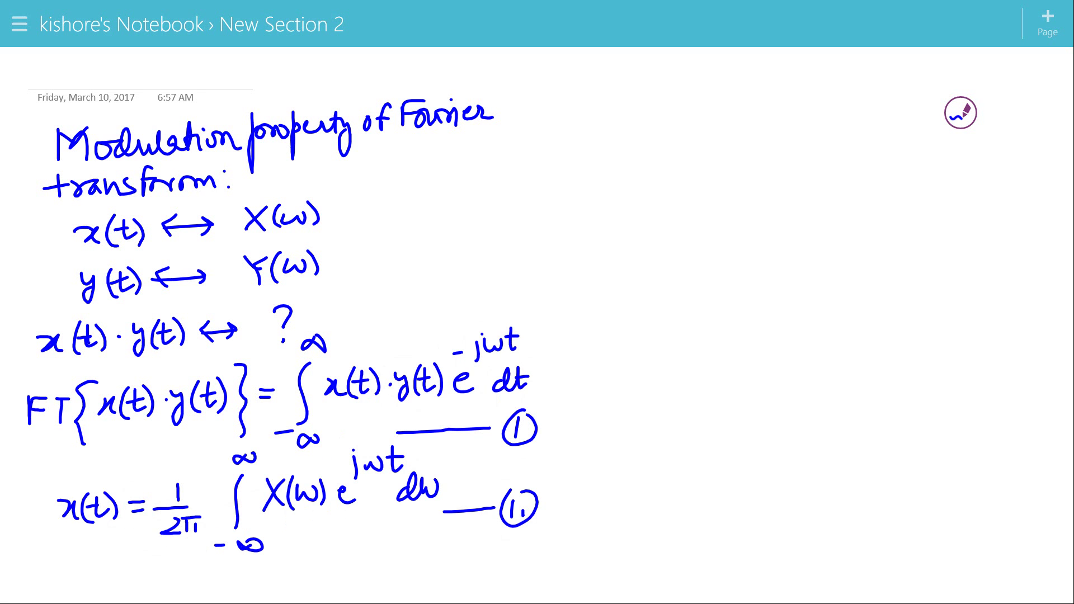
{"action": "left_click_drag", "start_coordinate": [359, 456], "coordinate": [362, 466]}
{"action": "left_click_drag", "start_coordinate": [548, 69], "coordinate": [558, 572]}
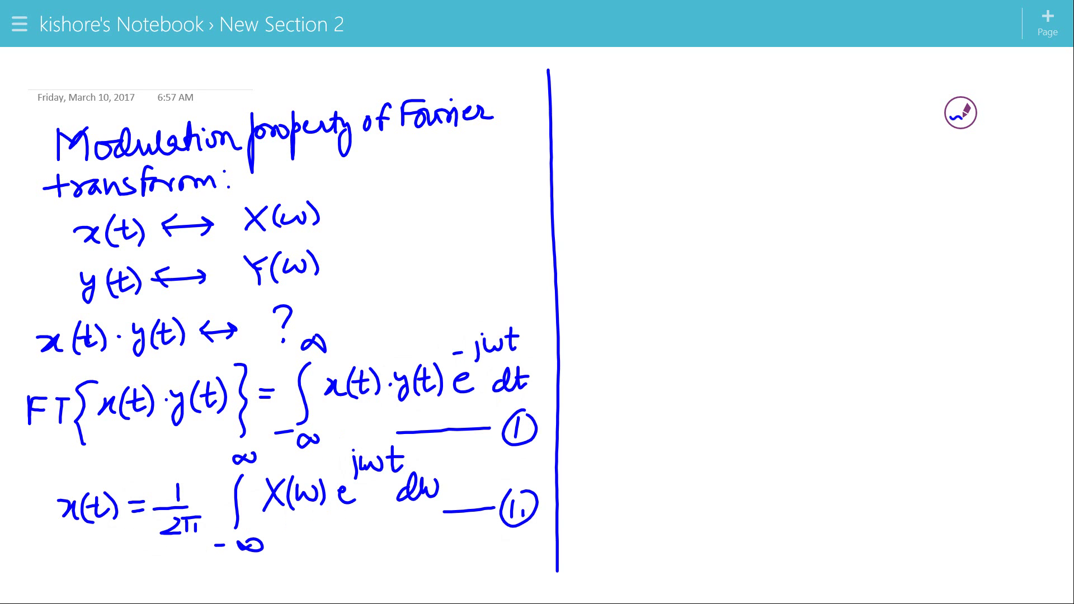
- Write FT{x(t)·y(t)} = at the top of the right column
{"action": "mouse_move", "coordinate": [576, 93]}
{"action": "left_mouse_down"}
{"action": "mouse_move", "coordinate": [578, 115]}
{"action": "mouse_move", "coordinate": [596, 94]}
{"action": "left_mouse_up"}
{"action": "left_click_drag", "start_coordinate": [578, 105], "coordinate": [609, 112]}
{"action": "mouse_move", "coordinate": [591, 96]}
{"action": "left_mouse_down"}
{"action": "mouse_move", "coordinate": [647, 71]}
{"action": "mouse_move", "coordinate": [640, 142]}
{"action": "left_mouse_up"}
{"action": "left_click_drag", "start_coordinate": [650, 96], "coordinate": [660, 113]}
{"action": "mouse_move", "coordinate": [687, 85]}
{"action": "left_mouse_down"}
{"action": "mouse_move", "coordinate": [684, 104]}
{"action": "mouse_move", "coordinate": [702, 101]}
{"action": "left_mouse_up"}
{"action": "mouse_move", "coordinate": [694, 87]}
{"action": "left_mouse_down"}
{"action": "mouse_move", "coordinate": [699, 110]}
{"action": "mouse_move", "coordinate": [735, 96]}
{"action": "left_mouse_up"}
{"action": "mouse_move", "coordinate": [740, 87]}
{"action": "left_mouse_down"}
{"action": "mouse_move", "coordinate": [728, 118]}
{"action": "mouse_move", "coordinate": [767, 104]}
{"action": "mouse_move", "coordinate": [753, 110]}
{"action": "left_mouse_up"}
{"action": "mouse_move", "coordinate": [759, 93]}
{"action": "left_mouse_down"}
{"action": "mouse_move", "coordinate": [774, 92]}
{"action": "mouse_move", "coordinate": [780, 113]}
{"action": "left_mouse_up"}
{"action": "left_click_drag", "start_coordinate": [790, 67], "coordinate": [792, 139]}
{"action": "left_click_drag", "start_coordinate": [570, 191], "coordinate": [592, 197]}
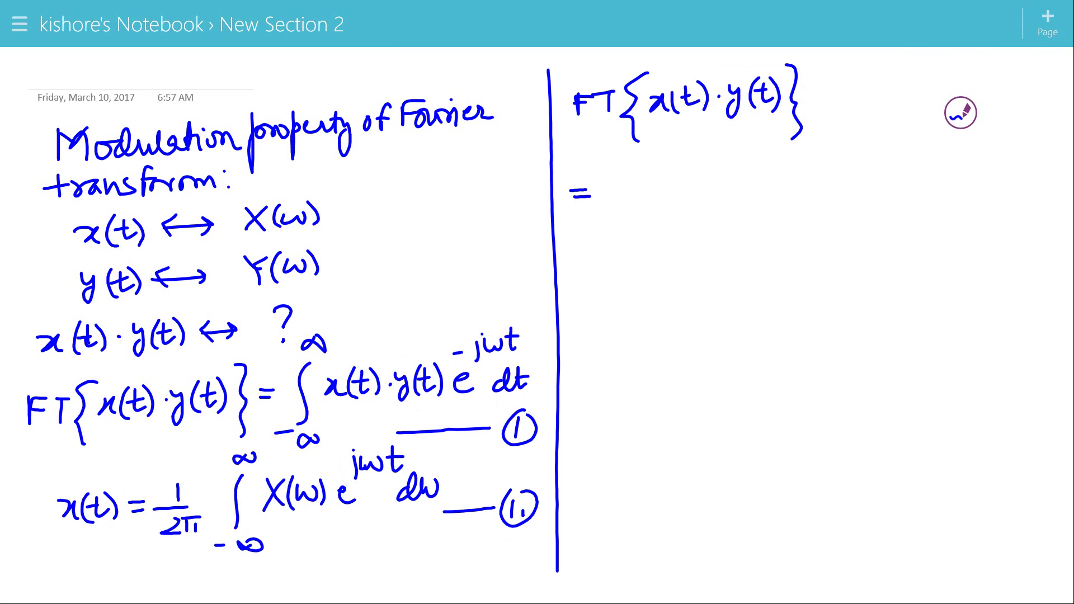
- In red ink, double-underline x(t) and bracket the inverse-transform expression of equation (1.)
{"action": "left_click", "coordinate": [961, 113]}
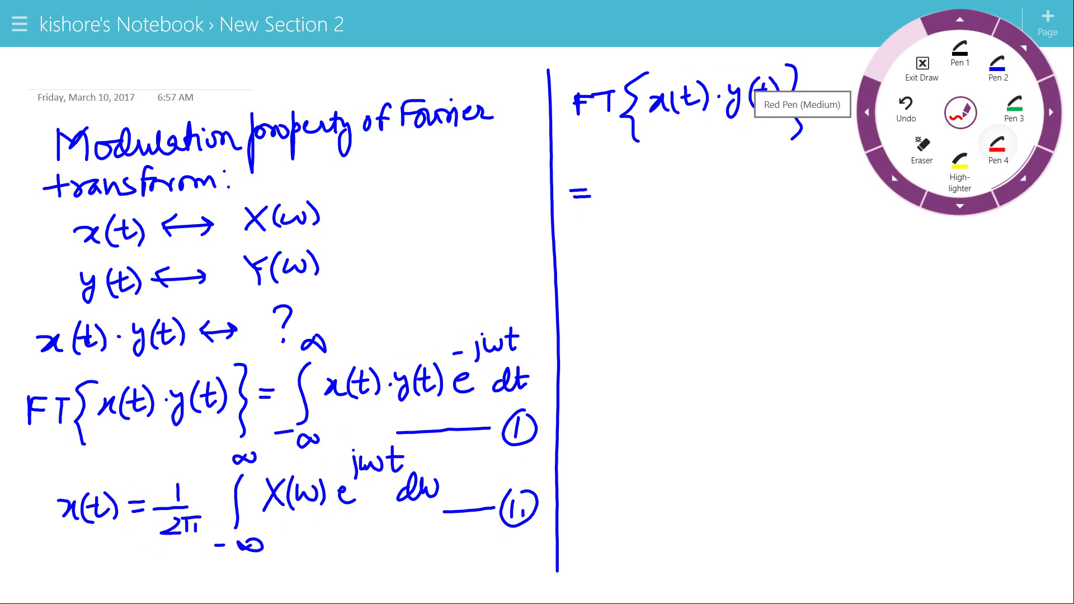
{"action": "left_click", "coordinate": [998, 141]}
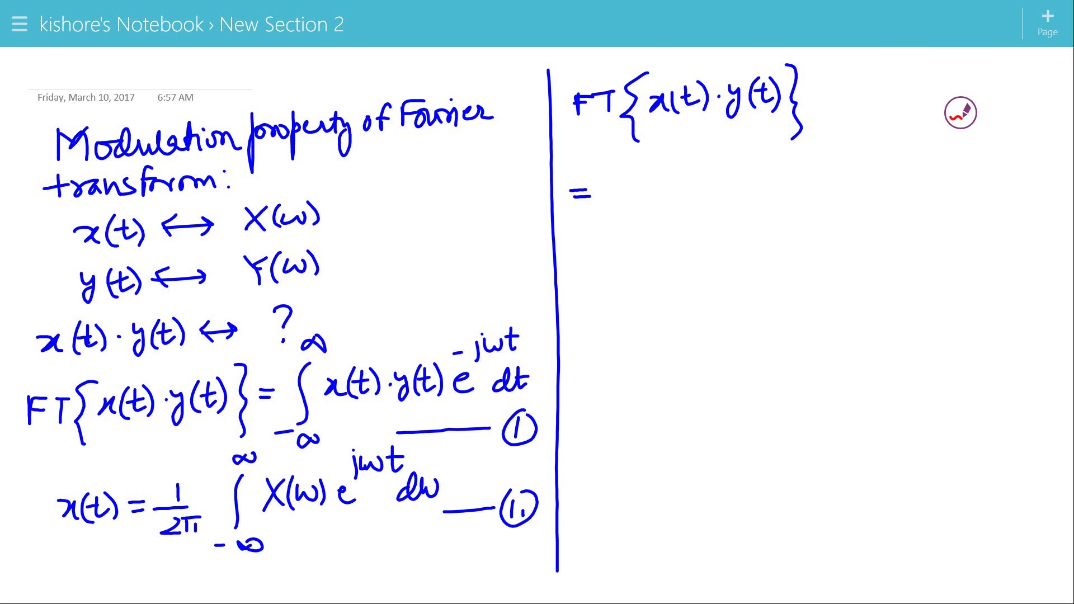
{"action": "left_click_drag", "start_coordinate": [323, 405], "coordinate": [376, 401]}
{"action": "left_click_drag", "start_coordinate": [324, 410], "coordinate": [378, 408]}
{"action": "mouse_move", "coordinate": [152, 537]}
{"action": "left_mouse_down"}
{"action": "mouse_move", "coordinate": [269, 563]}
{"action": "mouse_move", "coordinate": [447, 532]}
{"action": "left_mouse_up"}
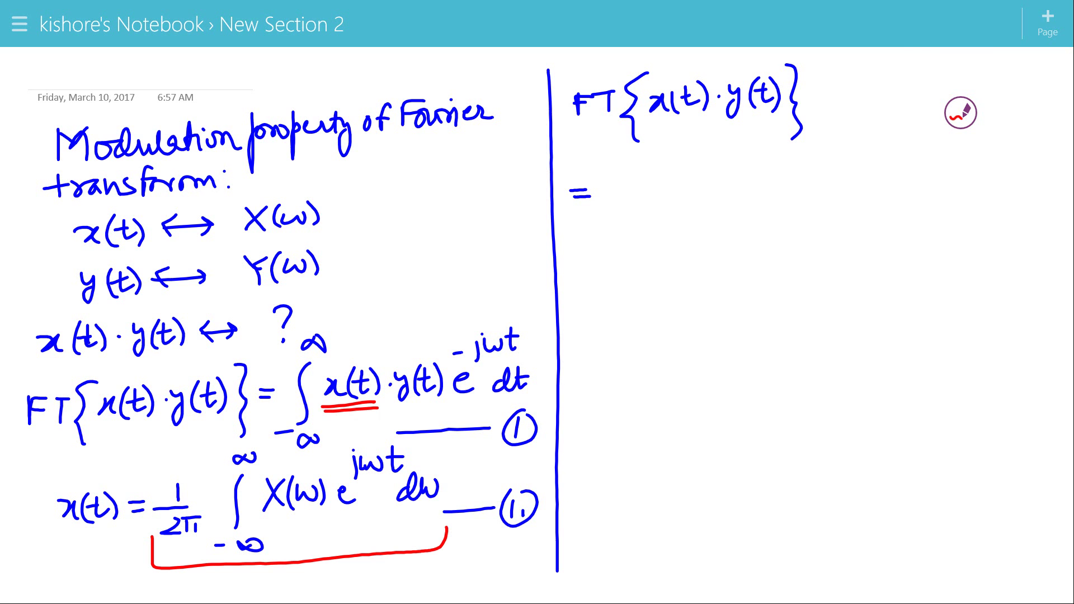
- Return to blue ink and write the outer integral from −∞ to ∞ followed by 1/2π
{"action": "left_click", "coordinate": [961, 113]}
{"action": "left_click", "coordinate": [999, 64]}
{"action": "left_click_drag", "start_coordinate": [620, 173], "coordinate": [612, 244]}
{"action": "mouse_move", "coordinate": [589, 257]}
{"action": "left_mouse_down"}
{"action": "mouse_move", "coordinate": [611, 271]}
{"action": "mouse_move", "coordinate": [635, 262]}
{"action": "left_mouse_up"}
{"action": "mouse_move", "coordinate": [604, 166]}
{"action": "left_mouse_down"}
{"action": "mouse_move", "coordinate": [619, 158]}
{"action": "mouse_move", "coordinate": [666, 193]}
{"action": "left_mouse_up"}
{"action": "mouse_move", "coordinate": [646, 199]}
{"action": "left_mouse_down"}
{"action": "mouse_move", "coordinate": [671, 223]}
{"action": "mouse_move", "coordinate": [694, 232]}
{"action": "mouse_move", "coordinate": [696, 210]}
{"action": "left_mouse_up"}
- Write the inner integral ∫₋∞^∞ X(λ)e^{jλt} dλ
{"action": "left_click_drag", "start_coordinate": [721, 164], "coordinate": [699, 257]}
{"action": "left_click_drag", "start_coordinate": [721, 257], "coordinate": [720, 255]}
{"action": "left_click_drag", "start_coordinate": [721, 147], "coordinate": [722, 145]}
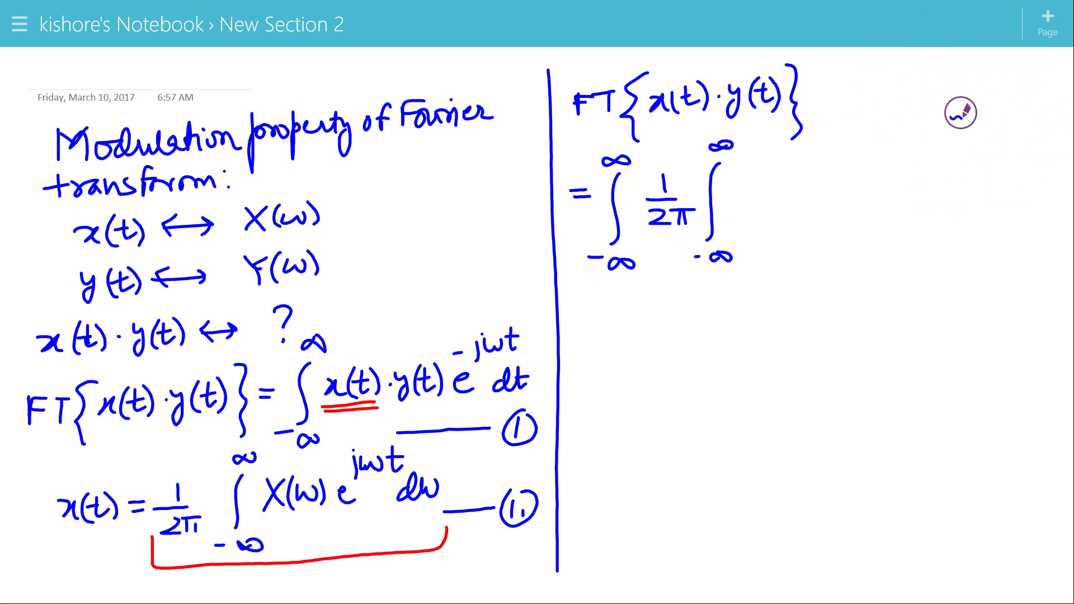
{"action": "mouse_move", "coordinate": [732, 183]}
{"action": "left_mouse_down"}
{"action": "mouse_move", "coordinate": [747, 212]}
{"action": "mouse_move", "coordinate": [728, 216]}
{"action": "left_mouse_up"}
{"action": "left_click_drag", "start_coordinate": [771, 182], "coordinate": [749, 212]}
{"action": "mouse_move", "coordinate": [774, 178]}
{"action": "left_mouse_down"}
{"action": "mouse_move", "coordinate": [777, 211]}
{"action": "mouse_move", "coordinate": [809, 187]}
{"action": "mouse_move", "coordinate": [817, 205]}
{"action": "left_mouse_up"}
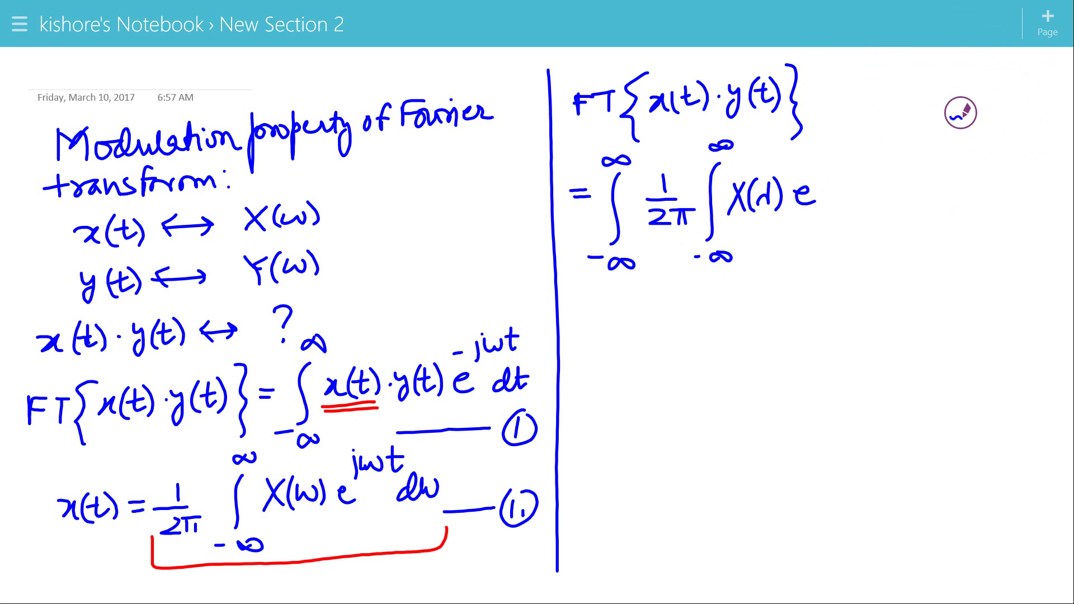
{"action": "left_click", "coordinate": [809, 147]}
{"action": "mouse_move", "coordinate": [815, 155]}
{"action": "left_mouse_down"}
{"action": "mouse_move", "coordinate": [807, 174]}
{"action": "mouse_move", "coordinate": [851, 169]}
{"action": "left_mouse_up"}
{"action": "left_click_drag", "start_coordinate": [836, 159], "coordinate": [856, 153]}
{"action": "mouse_move", "coordinate": [846, 195]}
{"action": "left_mouse_down"}
{"action": "mouse_move", "coordinate": [860, 191]}
{"action": "mouse_move", "coordinate": [846, 201]}
{"action": "left_mouse_up"}
{"action": "left_click_drag", "start_coordinate": [864, 178], "coordinate": [861, 203]}
{"action": "mouse_move", "coordinate": [878, 183]}
{"action": "left_mouse_down"}
{"action": "mouse_move", "coordinate": [880, 197]}
{"action": "mouse_move", "coordinate": [881, 188]}
{"action": "left_mouse_up"}
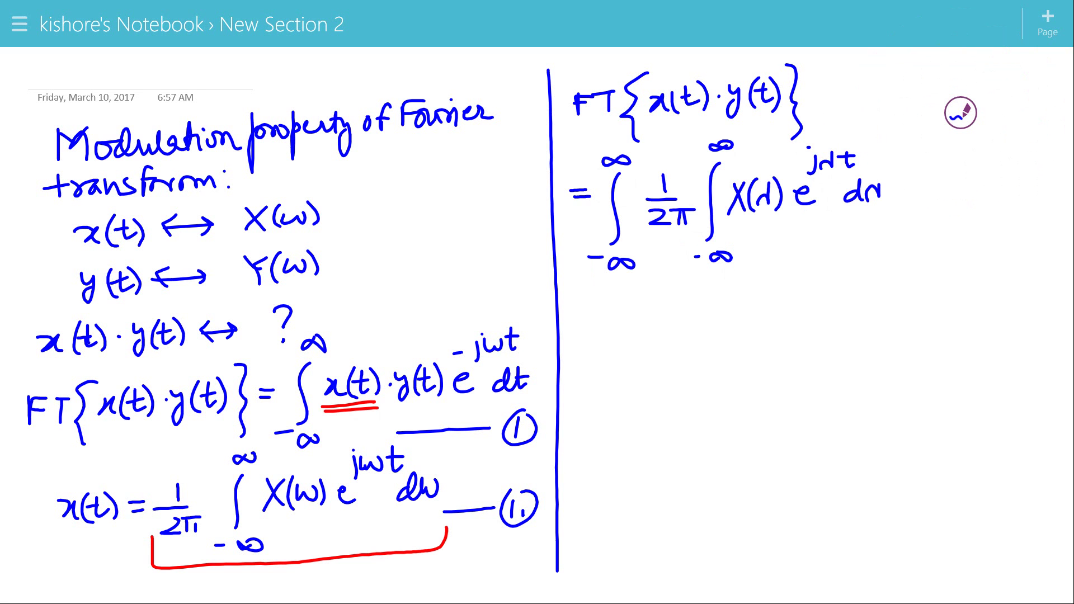
- Bracket the inner integral and append y(t)e^{-jωt} dt
{"action": "mouse_move", "coordinate": [875, 143]}
{"action": "left_mouse_down"}
{"action": "mouse_move", "coordinate": [892, 223]}
{"action": "mouse_move", "coordinate": [857, 274]}
{"action": "left_mouse_up"}
{"action": "mouse_move", "coordinate": [663, 158]}
{"action": "left_mouse_down"}
{"action": "mouse_move", "coordinate": [641, 247]}
{"action": "mouse_move", "coordinate": [670, 269]}
{"action": "left_mouse_up"}
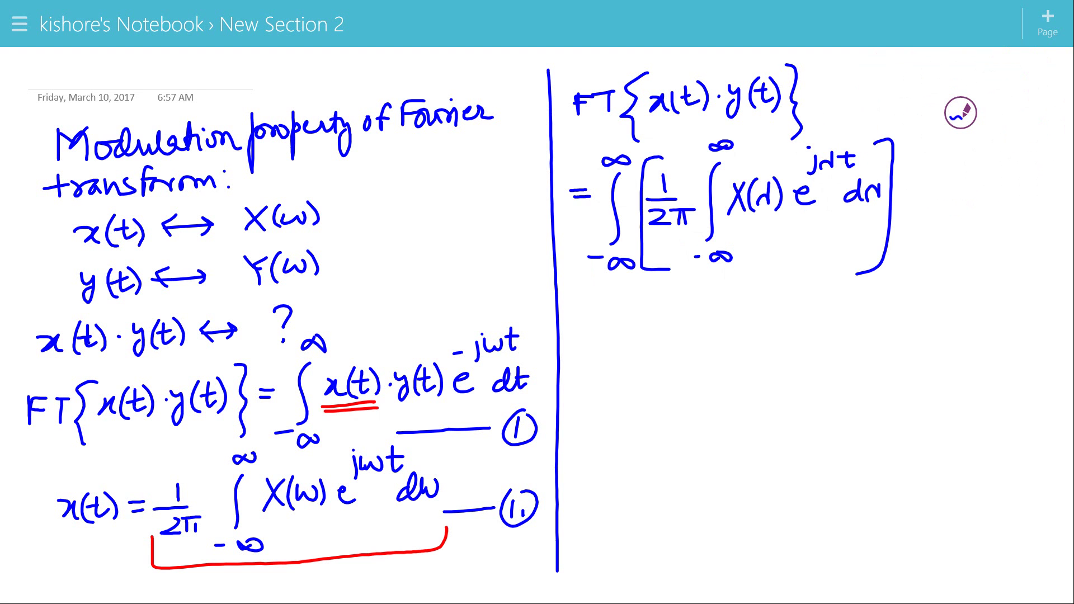
{"action": "left_click_drag", "start_coordinate": [905, 177], "coordinate": [912, 193]}
{"action": "mouse_move", "coordinate": [917, 174]}
{"action": "left_mouse_down"}
{"action": "mouse_move", "coordinate": [905, 209]}
{"action": "mouse_move", "coordinate": [944, 196]}
{"action": "mouse_move", "coordinate": [923, 203]}
{"action": "left_mouse_up"}
{"action": "mouse_move", "coordinate": [929, 184]}
{"action": "left_mouse_down"}
{"action": "mouse_move", "coordinate": [954, 168]}
{"action": "mouse_move", "coordinate": [947, 200]}
{"action": "mouse_move", "coordinate": [959, 187]}
{"action": "mouse_move", "coordinate": [978, 194]}
{"action": "mouse_move", "coordinate": [969, 159]}
{"action": "left_mouse_up"}
{"action": "left_click", "coordinate": [983, 147]}
{"action": "mouse_move", "coordinate": [984, 153]}
{"action": "left_mouse_down"}
{"action": "mouse_move", "coordinate": [978, 171]}
{"action": "mouse_move", "coordinate": [1006, 162]}
{"action": "mouse_move", "coordinate": [1011, 146]}
{"action": "left_mouse_up"}
{"action": "mouse_move", "coordinate": [1017, 134]}
{"action": "left_mouse_down"}
{"action": "mouse_move", "coordinate": [1029, 162]}
{"action": "mouse_move", "coordinate": [1033, 148]}
{"action": "mouse_move", "coordinate": [1042, 192]}
{"action": "mouse_move", "coordinate": [1061, 178]}
{"action": "left_mouse_up"}
{"action": "left_click_drag", "start_coordinate": [962, 187], "coordinate": [973, 180]}
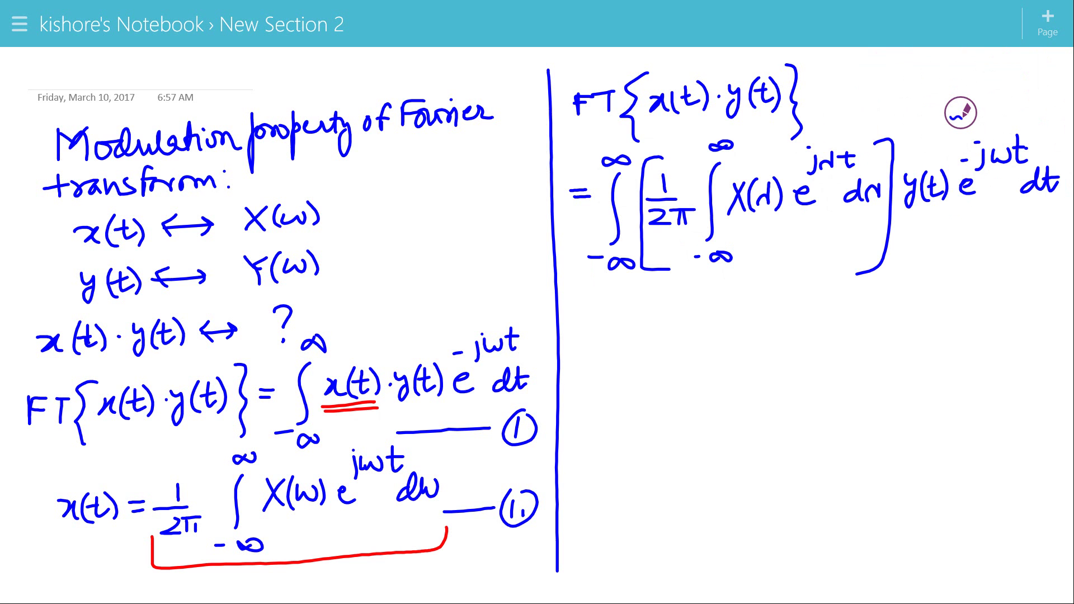
- In red, double-underline λ in X(λ), in the exponent, and in dλ
{"action": "left_click", "coordinate": [961, 113]}
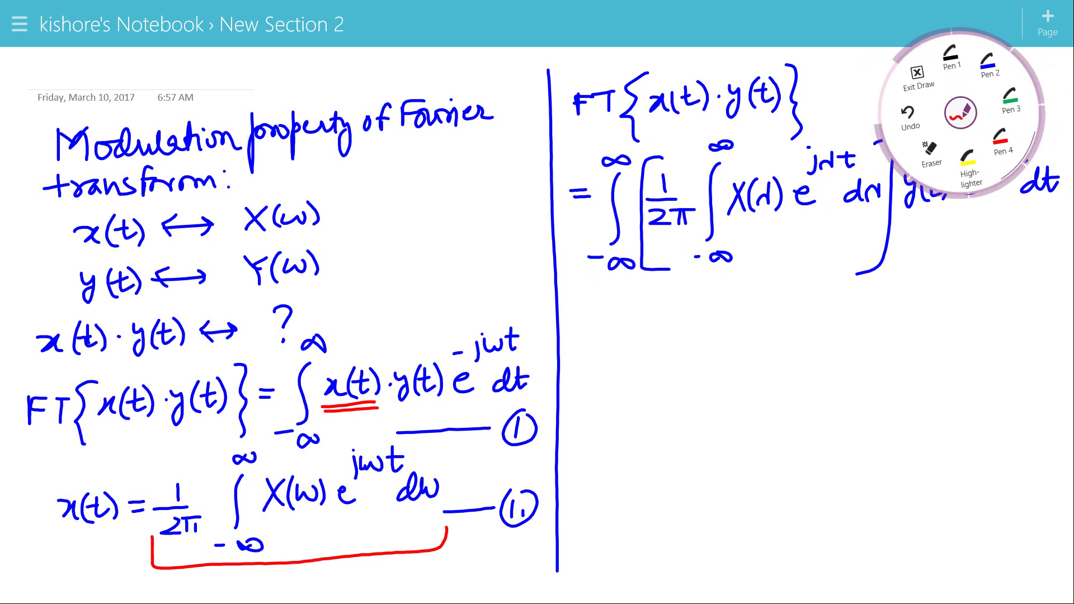
{"action": "left_click", "coordinate": [1001, 137]}
{"action": "left_click_drag", "start_coordinate": [758, 211], "coordinate": [770, 214]}
{"action": "left_click_drag", "start_coordinate": [823, 177], "coordinate": [833, 175]}
{"action": "left_click_drag", "start_coordinate": [823, 180], "coordinate": [878, 212]}
{"action": "left_click", "coordinate": [869, 205]}
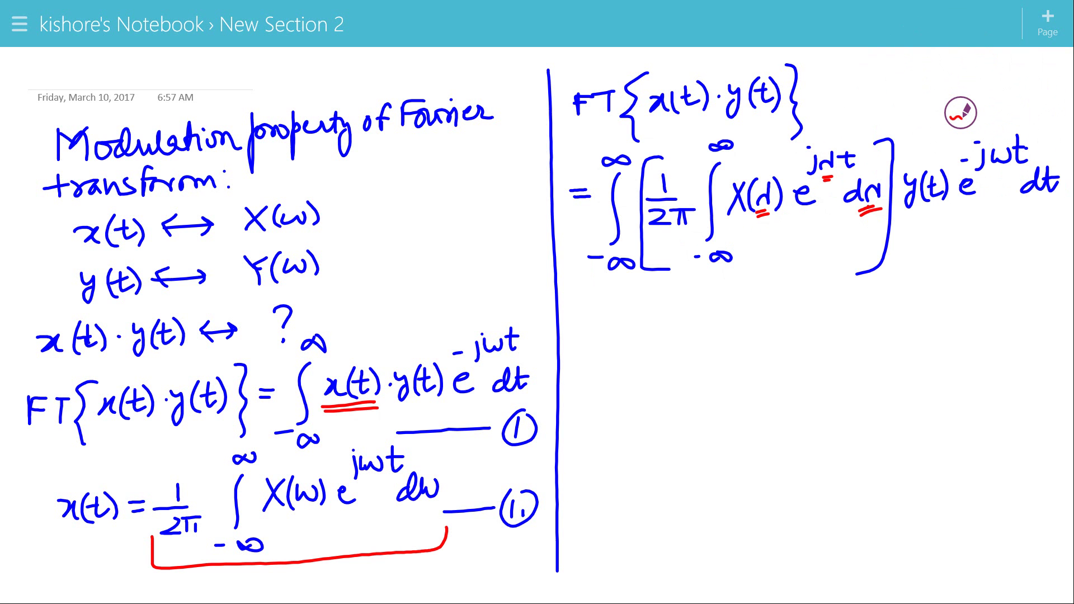
- Mark ω in X(ω), in jωt, and in dω of equation (1.) in red
{"action": "left_click_drag", "start_coordinate": [291, 516], "coordinate": [311, 507]}
{"action": "left_click", "coordinate": [310, 514]}
{"action": "left_click_drag", "start_coordinate": [371, 480], "coordinate": [438, 500]}
{"action": "left_click_drag", "start_coordinate": [419, 511], "coordinate": [441, 504]}
- Switch back to blue ink and begin the next line with an equals sign
{"action": "left_click", "coordinate": [961, 112]}
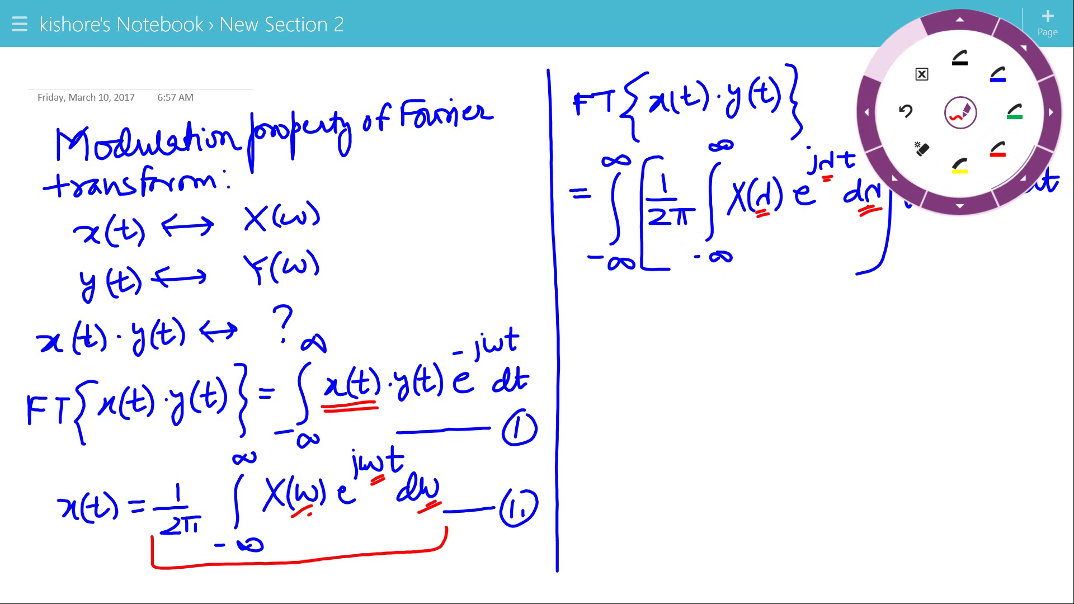
{"action": "left_click", "coordinate": [961, 112]}
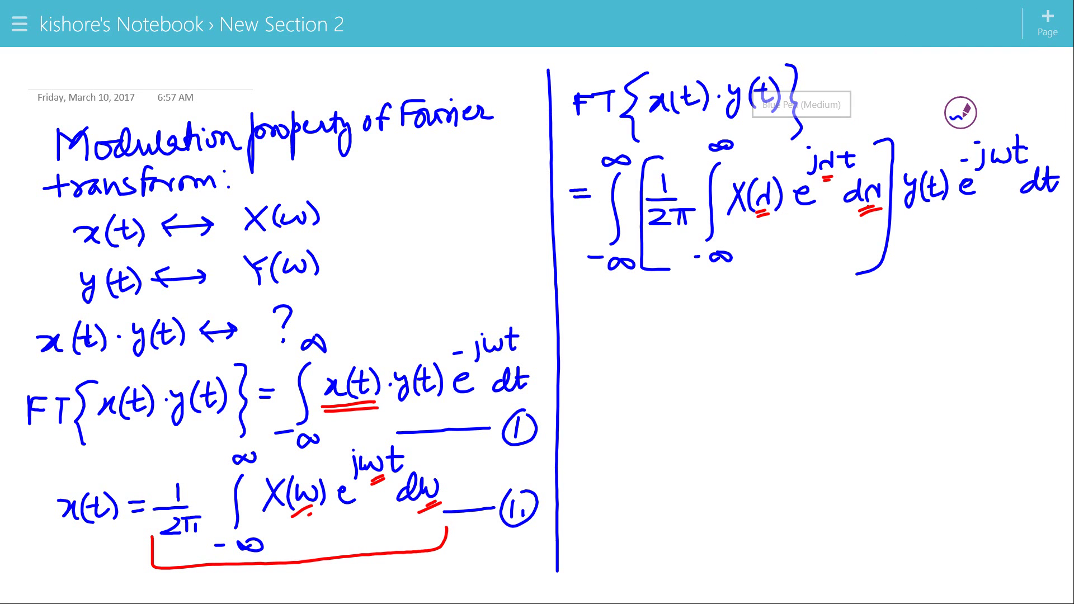
{"action": "mouse_move", "coordinate": [569, 341]}
{"action": "left_mouse_down"}
{"action": "mouse_move", "coordinate": [587, 342]}
{"action": "mouse_move", "coordinate": [582, 354]}
{"action": "left_mouse_up"}
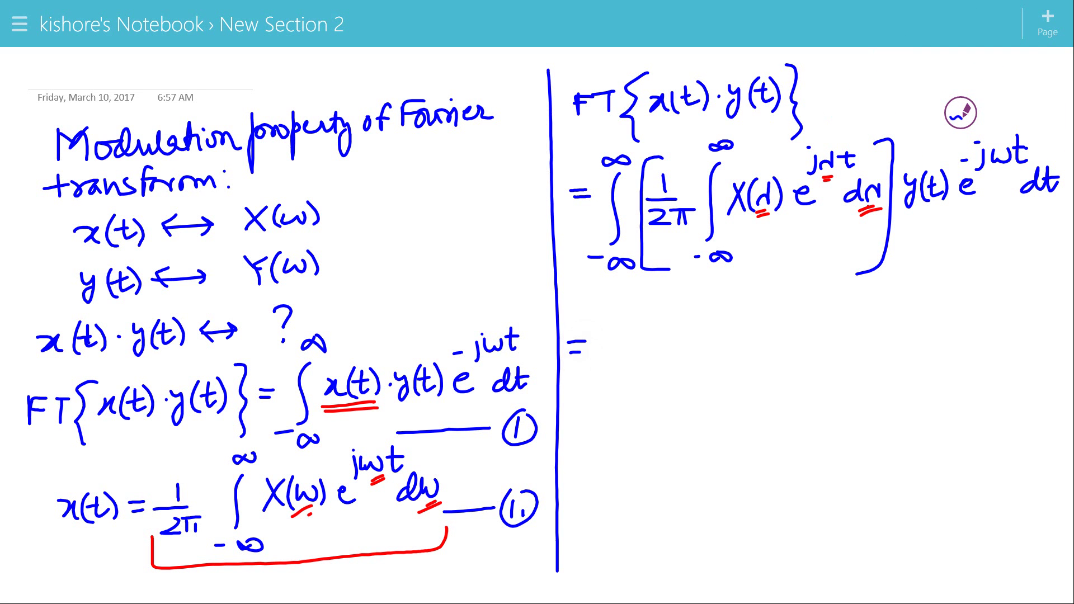
- Write 1/2π ∫ X(λ) on the new line and double-underline dt in the line above
{"action": "mouse_move", "coordinate": [614, 320]}
{"action": "left_mouse_down"}
{"action": "mouse_move", "coordinate": [624, 347]}
{"action": "mouse_move", "coordinate": [606, 378]}
{"action": "mouse_move", "coordinate": [619, 379]}
{"action": "mouse_move", "coordinate": [623, 365]}
{"action": "left_mouse_up"}
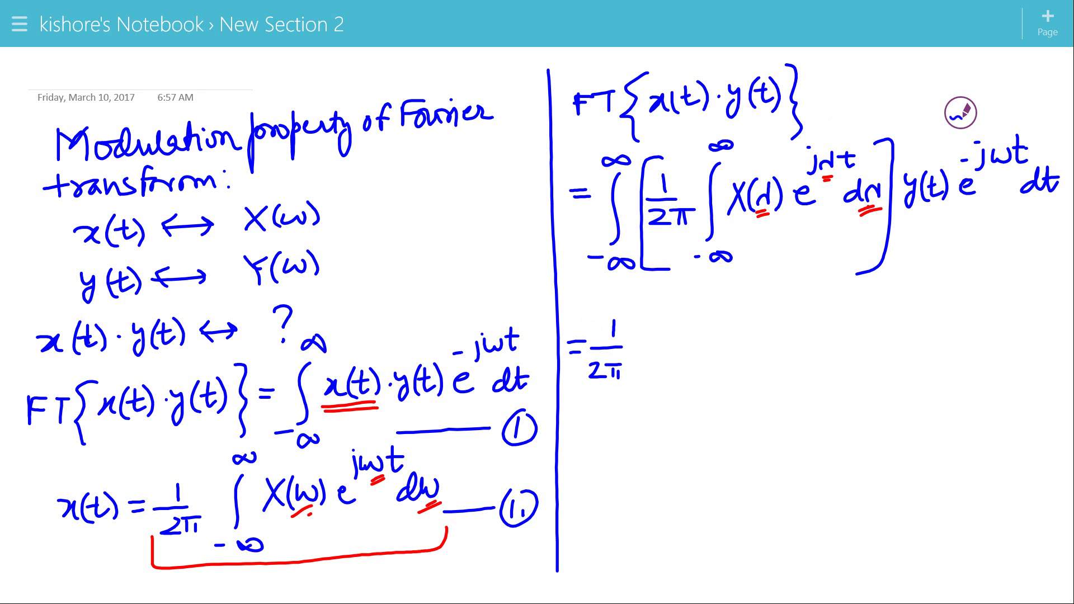
{"action": "mouse_move", "coordinate": [659, 314]}
{"action": "left_mouse_down"}
{"action": "mouse_move", "coordinate": [638, 413]}
{"action": "mouse_move", "coordinate": [670, 412]}
{"action": "mouse_move", "coordinate": [663, 300]}
{"action": "left_mouse_up"}
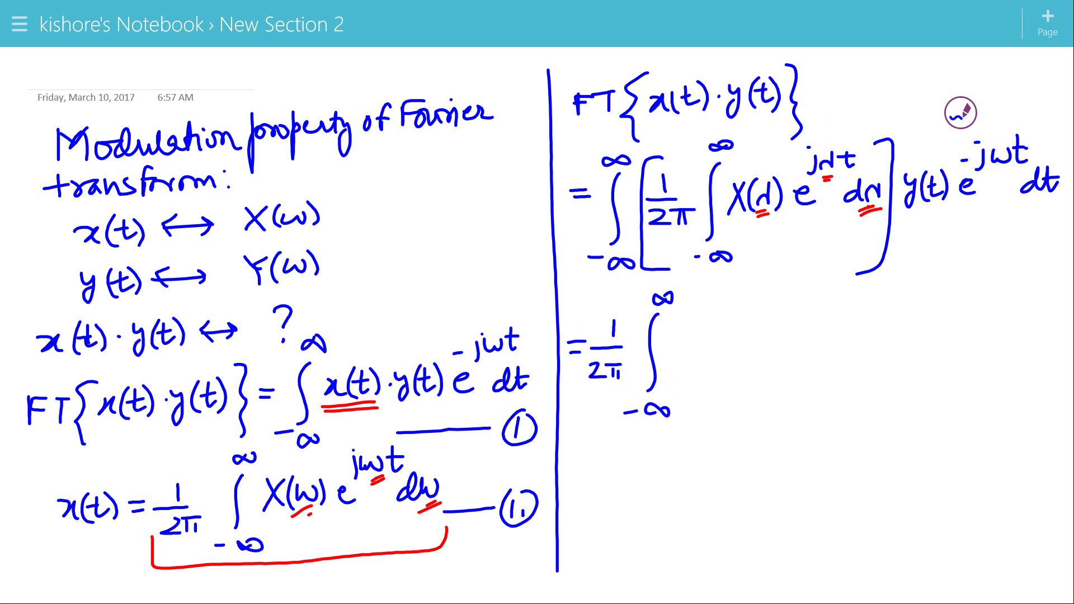
{"action": "left_click_drag", "start_coordinate": [1034, 202], "coordinate": [1059, 208]}
{"action": "mouse_move", "coordinate": [670, 335]}
{"action": "left_mouse_down"}
{"action": "mouse_move", "coordinate": [683, 357]}
{"action": "mouse_move", "coordinate": [673, 358]}
{"action": "mouse_move", "coordinate": [710, 360]}
{"action": "left_mouse_up"}
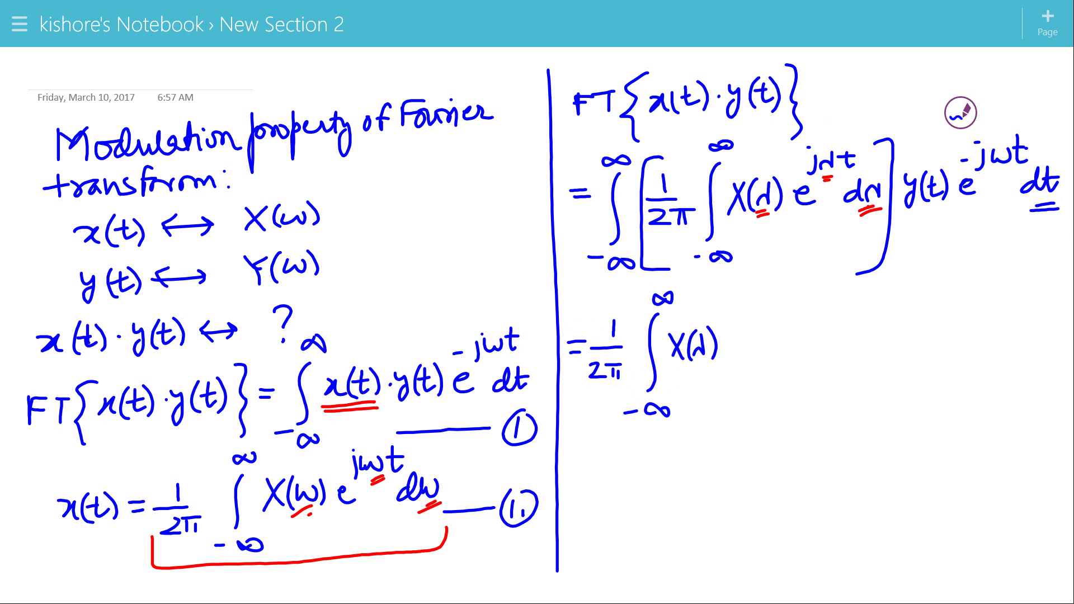
- Write the inner integral ∫₋∞^∞ y(t)e^{-j(ω−λ)t} dt
{"action": "left_click_drag", "start_coordinate": [754, 308], "coordinate": [740, 406]}
{"action": "left_click_drag", "start_coordinate": [750, 401], "coordinate": [761, 399]}
{"action": "left_click_drag", "start_coordinate": [751, 292], "coordinate": [770, 287]}
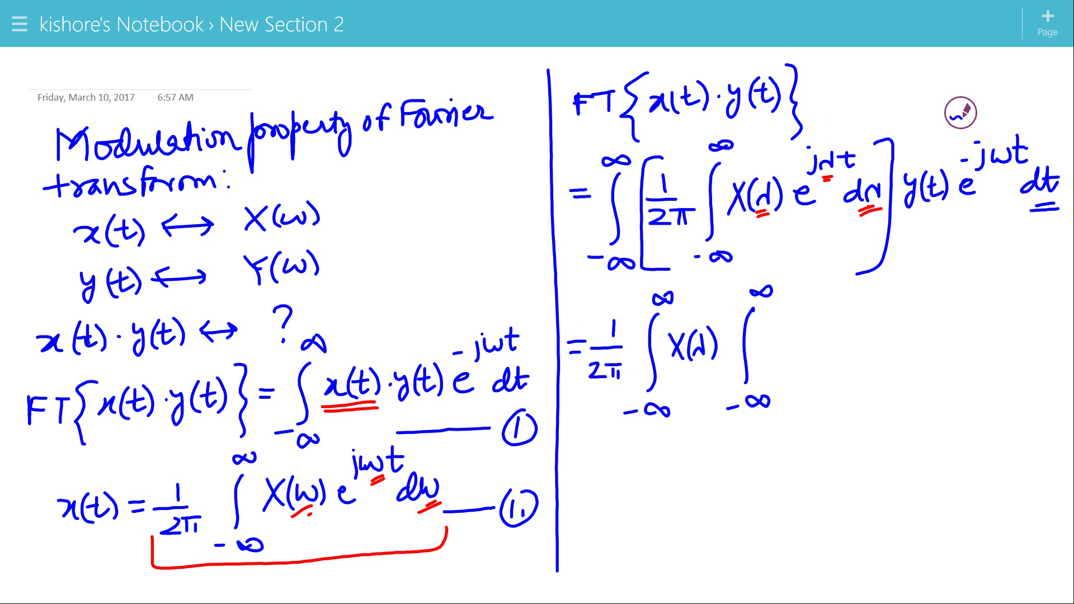
{"action": "mouse_move", "coordinate": [763, 331]}
{"action": "left_mouse_down"}
{"action": "mouse_move", "coordinate": [770, 364]}
{"action": "mouse_move", "coordinate": [794, 352]}
{"action": "left_mouse_up"}
{"action": "mouse_move", "coordinate": [789, 344]}
{"action": "left_mouse_down"}
{"action": "mouse_move", "coordinate": [806, 343]}
{"action": "mouse_move", "coordinate": [781, 355]}
{"action": "mouse_move", "coordinate": [803, 362]}
{"action": "mouse_move", "coordinate": [836, 340]}
{"action": "mouse_move", "coordinate": [837, 349]}
{"action": "left_mouse_up"}
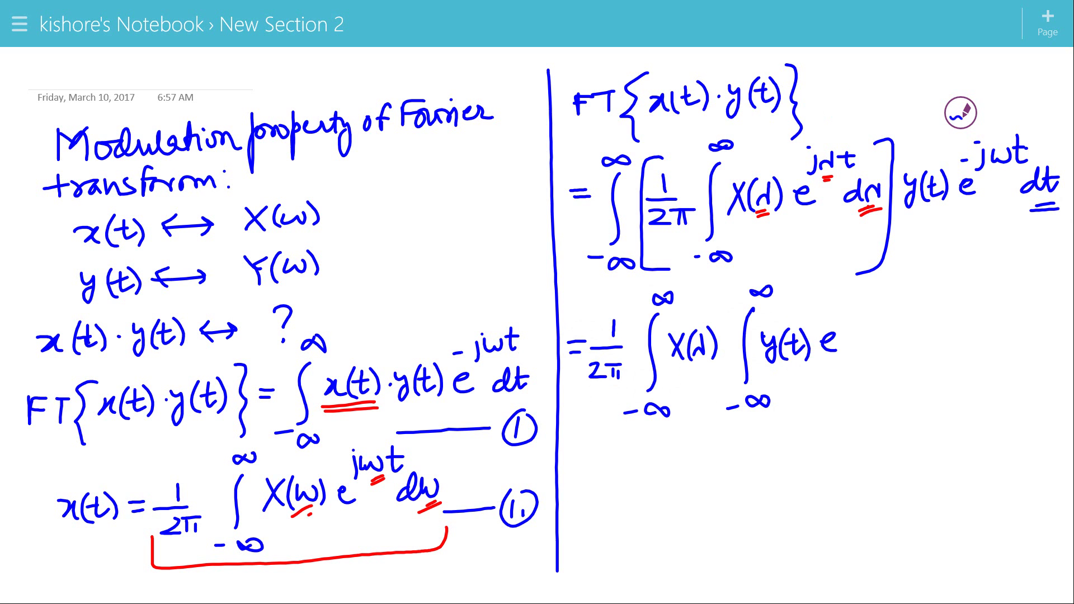
{"action": "mouse_move", "coordinate": [822, 304]}
{"action": "left_mouse_down"}
{"action": "mouse_move", "coordinate": [855, 319]}
{"action": "mouse_move", "coordinate": [877, 293]}
{"action": "mouse_move", "coordinate": [913, 306]}
{"action": "mouse_move", "coordinate": [900, 307]}
{"action": "left_mouse_up"}
{"action": "mouse_move", "coordinate": [910, 274]}
{"action": "left_mouse_down"}
{"action": "mouse_move", "coordinate": [912, 317]}
{"action": "mouse_move", "coordinate": [939, 301]}
{"action": "mouse_move", "coordinate": [938, 289]}
{"action": "left_mouse_up"}
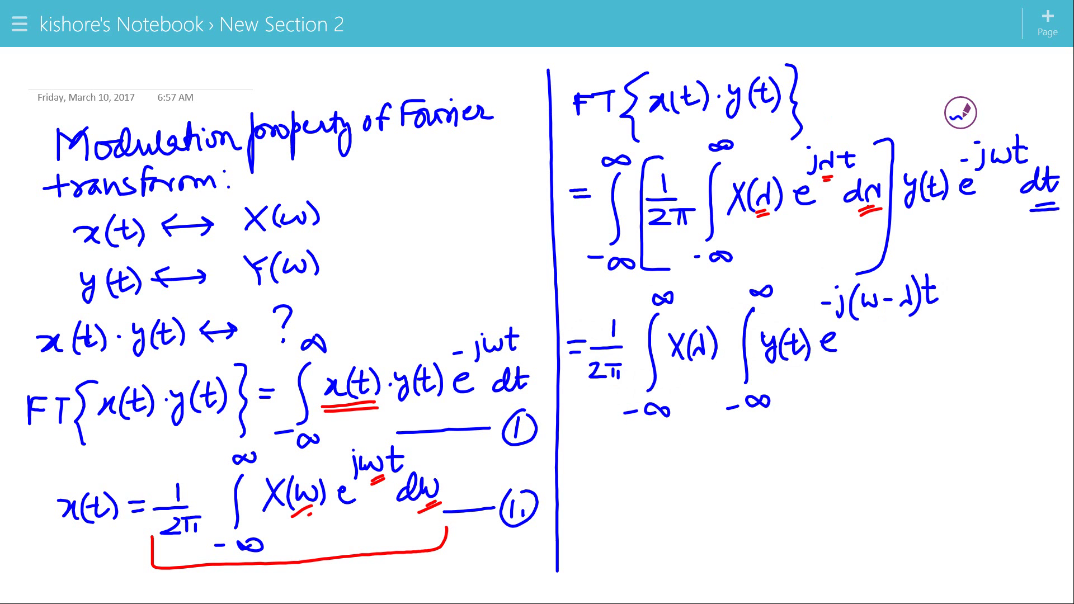
{"action": "mouse_move", "coordinate": [935, 342]}
{"action": "left_mouse_down"}
{"action": "mouse_move", "coordinate": [926, 352]}
{"action": "mouse_move", "coordinate": [939, 352]}
{"action": "left_mouse_up"}
{"action": "mouse_move", "coordinate": [949, 331]}
{"action": "left_mouse_down"}
{"action": "mouse_move", "coordinate": [955, 351]}
{"action": "mouse_move", "coordinate": [961, 338]}
{"action": "left_mouse_up"}
- Enclose the inner integral in tall brackets, add dλ, and underline it with a red bracket
{"action": "mouse_move", "coordinate": [950, 275]}
{"action": "left_mouse_down"}
{"action": "mouse_move", "coordinate": [973, 395]}
{"action": "mouse_move", "coordinate": [949, 412]}
{"action": "left_mouse_up"}
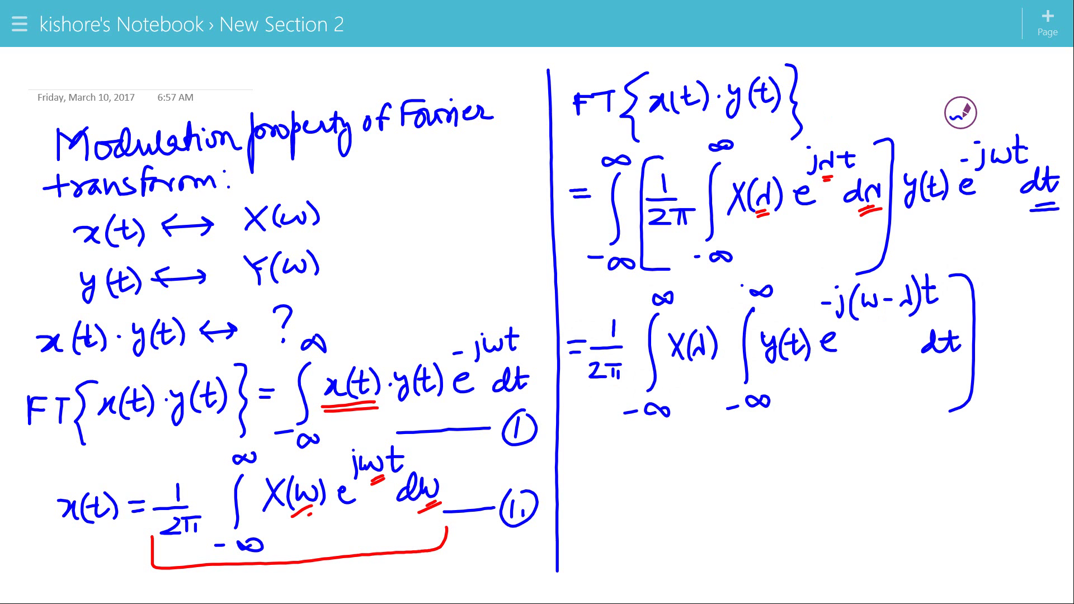
{"action": "left_click_drag", "start_coordinate": [742, 286], "coordinate": [731, 428]}
{"action": "mouse_move", "coordinate": [1007, 320]}
{"action": "left_mouse_down"}
{"action": "mouse_move", "coordinate": [994, 324]}
{"action": "mouse_move", "coordinate": [1003, 335]}
{"action": "left_mouse_up"}
{"action": "mouse_move", "coordinate": [1008, 308]}
{"action": "left_mouse_down"}
{"action": "mouse_move", "coordinate": [1009, 337]}
{"action": "mouse_move", "coordinate": [1032, 334]}
{"action": "left_mouse_up"}
{"action": "left_click_drag", "start_coordinate": [1021, 321], "coordinate": [1013, 333]}
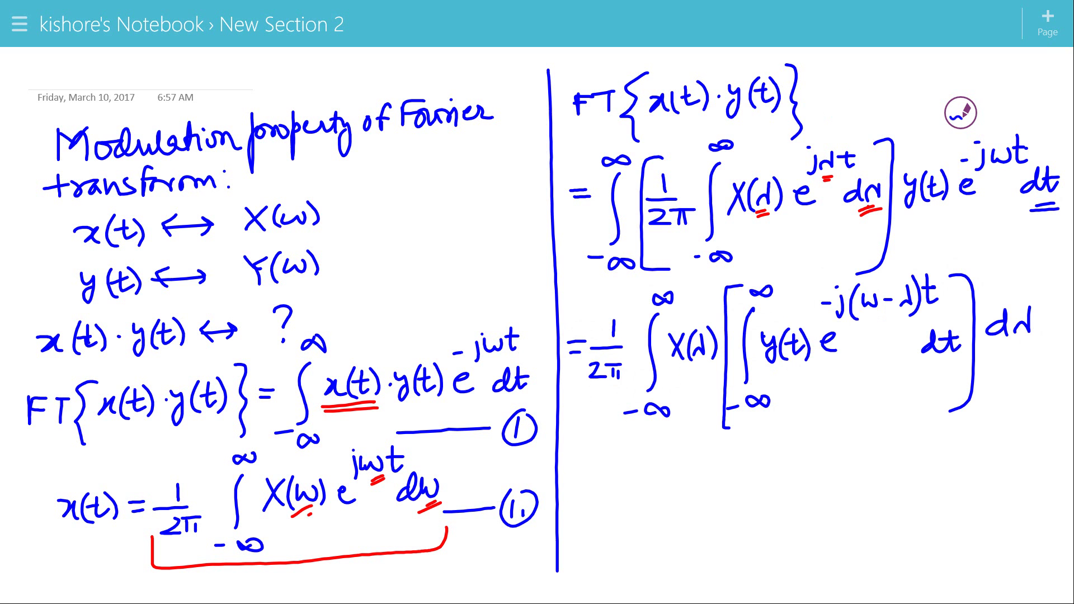
{"action": "left_click", "coordinate": [961, 113]}
{"action": "mouse_move", "coordinate": [717, 437]}
{"action": "left_mouse_down"}
{"action": "mouse_move", "coordinate": [906, 438]}
{"action": "mouse_move", "coordinate": [976, 419]}
{"action": "left_mouse_up"}
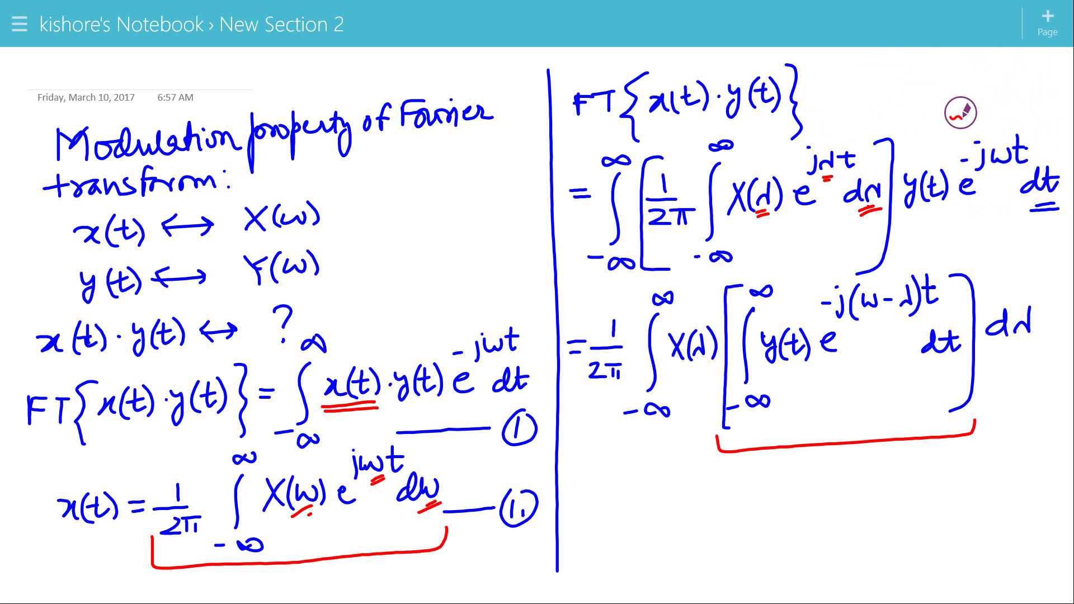
- Label the red bracket Y(ω−λ) and start the definition Y(ω) = below it
{"action": "left_click_drag", "start_coordinate": [790, 471], "coordinate": [799, 496]}
{"action": "mouse_move", "coordinate": [827, 459]}
{"action": "left_mouse_down"}
{"action": "mouse_move", "coordinate": [822, 499]}
{"action": "mouse_move", "coordinate": [851, 473]}
{"action": "mouse_move", "coordinate": [892, 469]}
{"action": "mouse_move", "coordinate": [875, 489]}
{"action": "mouse_move", "coordinate": [896, 493]}
{"action": "mouse_move", "coordinate": [831, 485]}
{"action": "mouse_move", "coordinate": [841, 471]}
{"action": "left_mouse_up"}
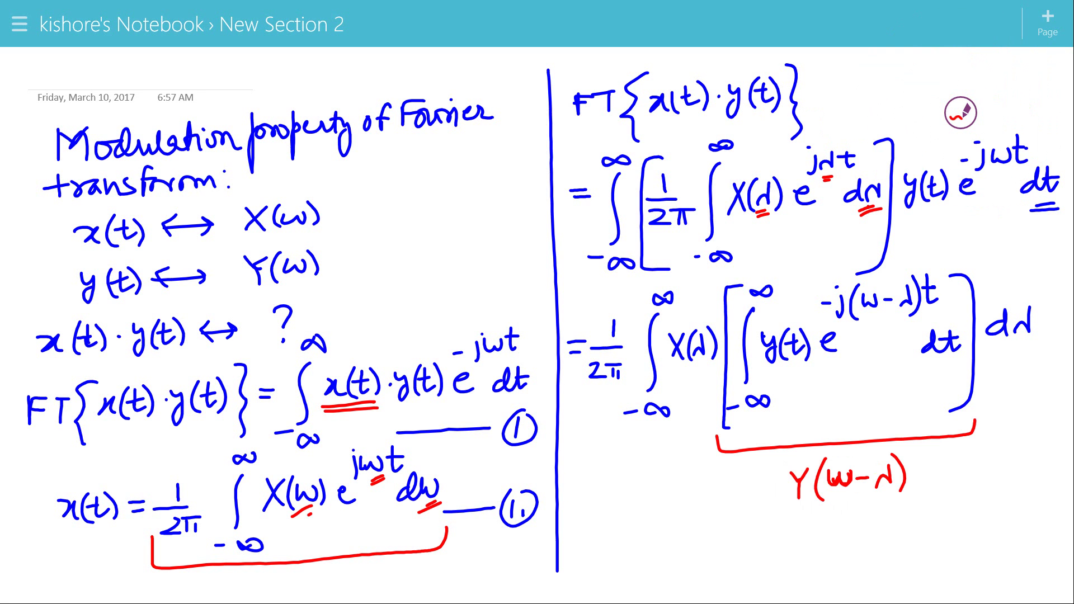
{"action": "mouse_move", "coordinate": [608, 534]}
{"action": "left_mouse_down"}
{"action": "mouse_move", "coordinate": [625, 534]}
{"action": "mouse_move", "coordinate": [615, 563]}
{"action": "left_mouse_up"}
{"action": "mouse_move", "coordinate": [642, 544]}
{"action": "left_mouse_down"}
{"action": "mouse_move", "coordinate": [661, 544]}
{"action": "mouse_move", "coordinate": [637, 565]}
{"action": "mouse_move", "coordinate": [672, 564]}
{"action": "mouse_move", "coordinate": [696, 543]}
{"action": "left_mouse_up"}
{"action": "left_click_drag", "start_coordinate": [680, 552], "coordinate": [688, 551]}
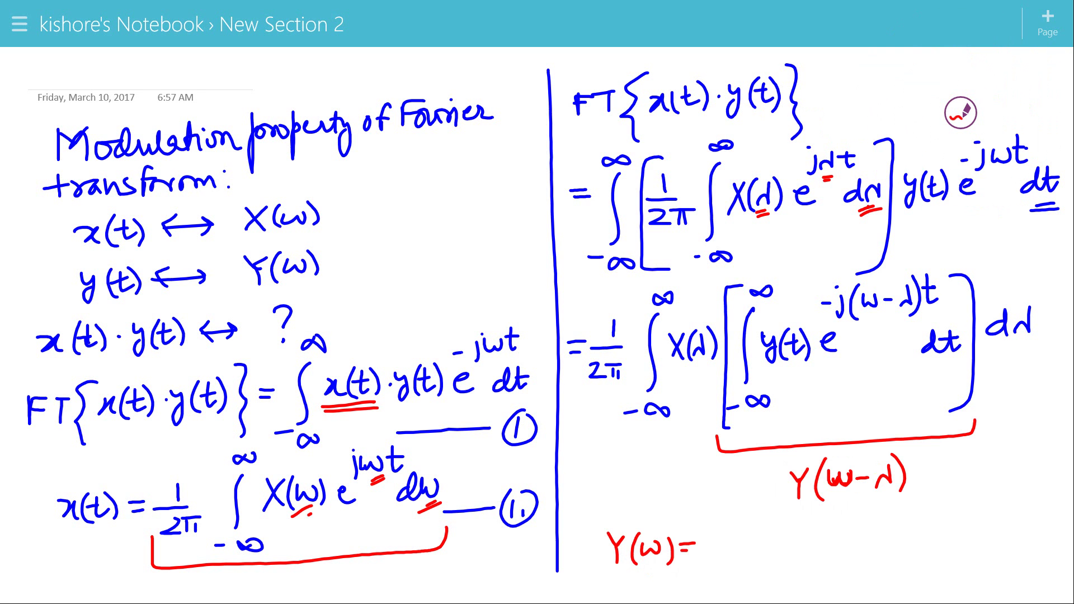
- Complete the red definition with ∫₋∞^∞ y(t)e^{-jωt} dt
{"action": "left_click_drag", "start_coordinate": [736, 523], "coordinate": [716, 582]}
{"action": "left_click_drag", "start_coordinate": [742, 579], "coordinate": [753, 577]}
{"action": "mouse_move", "coordinate": [735, 512]}
{"action": "left_mouse_down"}
{"action": "mouse_move", "coordinate": [750, 510]}
{"action": "mouse_move", "coordinate": [770, 538]}
{"action": "mouse_move", "coordinate": [756, 561]}
{"action": "left_mouse_up"}
{"action": "mouse_move", "coordinate": [786, 543]}
{"action": "left_mouse_down"}
{"action": "mouse_move", "coordinate": [796, 554]}
{"action": "mouse_move", "coordinate": [788, 548]}
{"action": "left_mouse_up"}
{"action": "left_click_drag", "start_coordinate": [783, 528], "coordinate": [780, 534]}
{"action": "left_click_drag", "start_coordinate": [799, 527], "coordinate": [806, 557]}
{"action": "mouse_move", "coordinate": [828, 541]}
{"action": "left_mouse_down"}
{"action": "mouse_move", "coordinate": [840, 536]}
{"action": "mouse_move", "coordinate": [846, 550]}
{"action": "left_mouse_up"}
{"action": "mouse_move", "coordinate": [852, 506]}
{"action": "left_mouse_down"}
{"action": "mouse_move", "coordinate": [846, 524]}
{"action": "mouse_move", "coordinate": [838, 517]}
{"action": "mouse_move", "coordinate": [871, 520]}
{"action": "mouse_move", "coordinate": [876, 508]}
{"action": "left_mouse_up"}
{"action": "left_click_drag", "start_coordinate": [888, 497], "coordinate": [927, 539]}
{"action": "left_click_drag", "start_coordinate": [917, 528], "coordinate": [934, 525]}
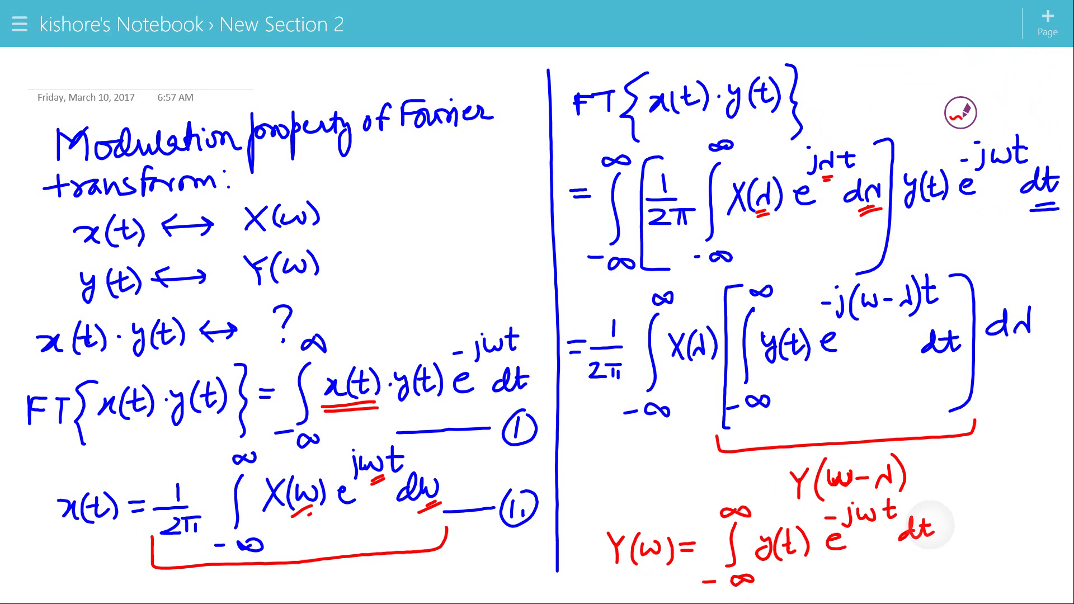
{"action": "left_click", "coordinate": [961, 112]}
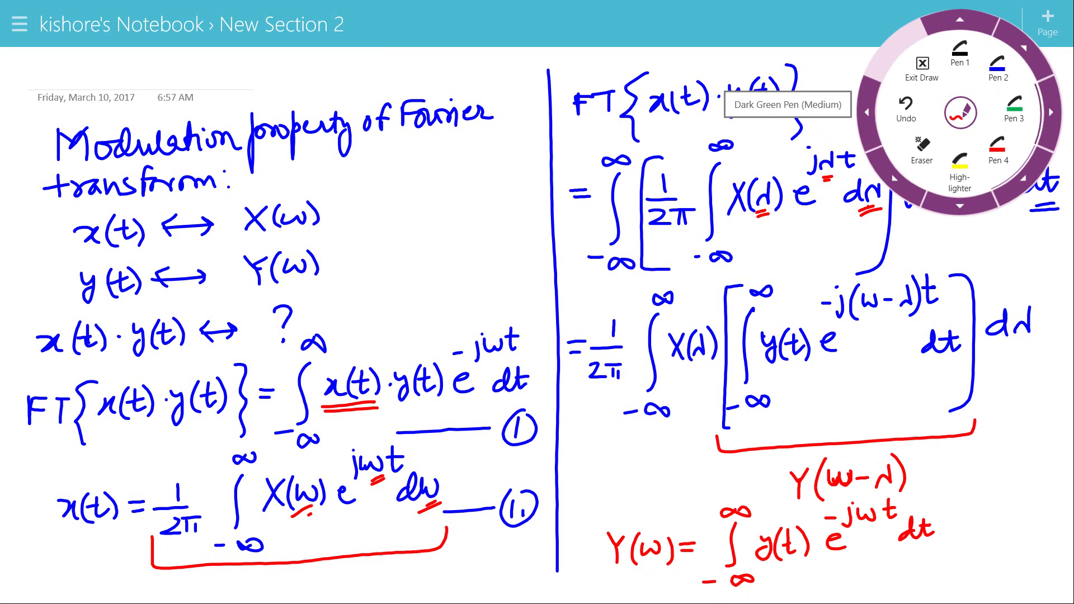
- With dark green Pen 3, double-underline ω−λ in -j(ω−λ)t and in Y(ω−λ)
{"action": "left_click", "coordinate": [1015, 105]}
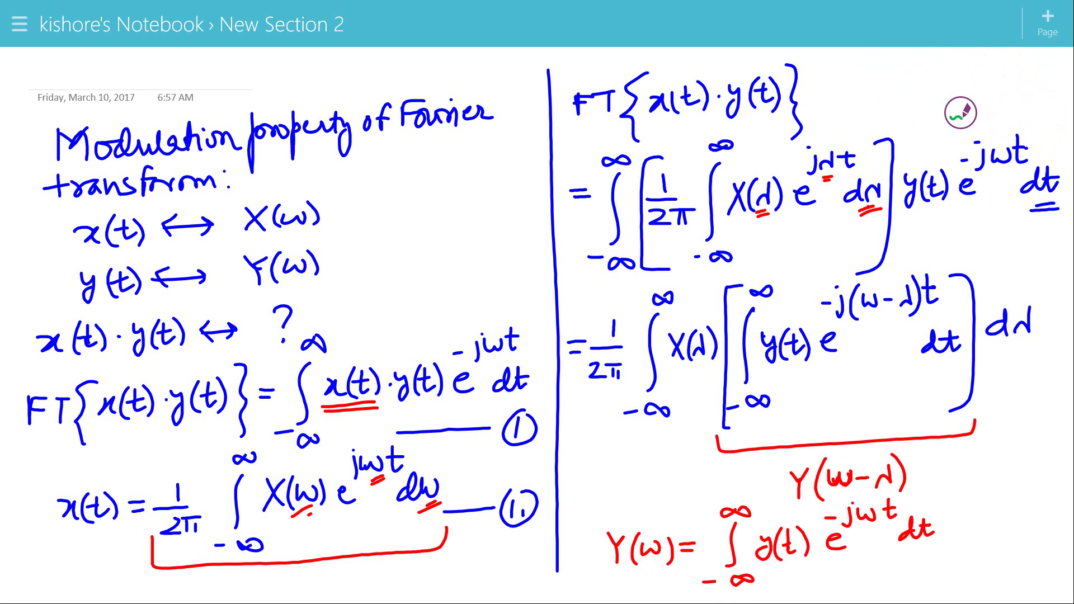
{"action": "left_click_drag", "start_coordinate": [867, 324], "coordinate": [911, 320]}
{"action": "left_click_drag", "start_coordinate": [865, 329], "coordinate": [912, 325]}
{"action": "left_click_drag", "start_coordinate": [827, 494], "coordinate": [897, 495]}
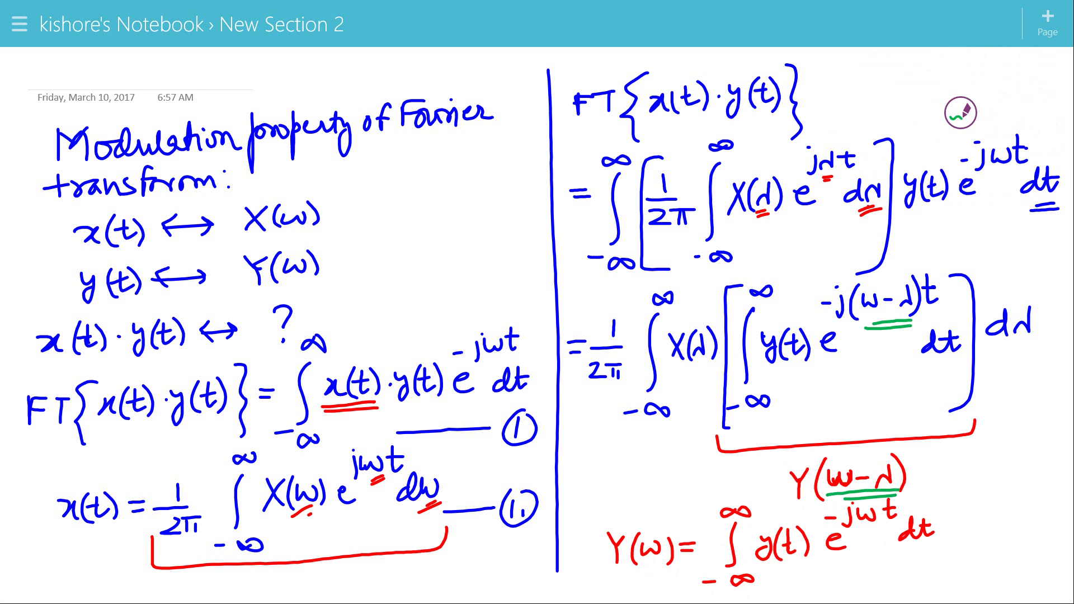